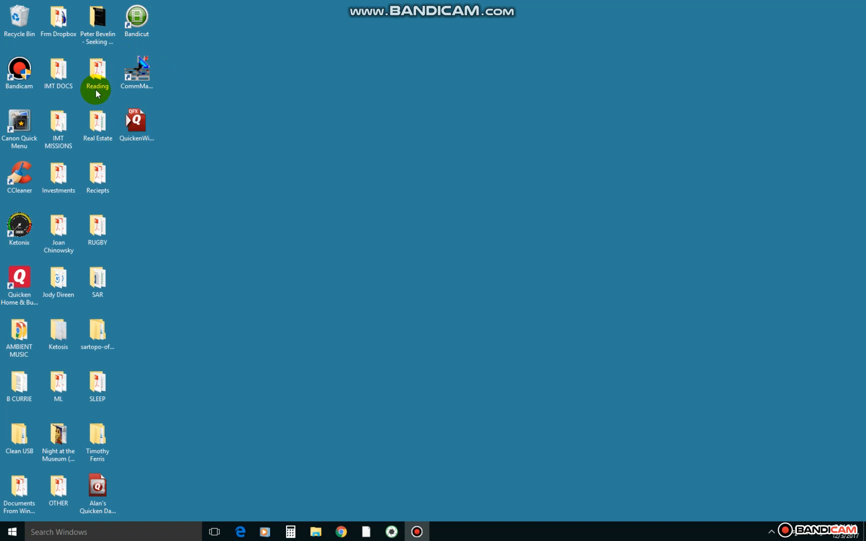
Step: Launch Comm Manager, accept the compatibility warning and the disclaimer, and maximize its window
{"action": "double_click", "coordinate": [135, 75]}
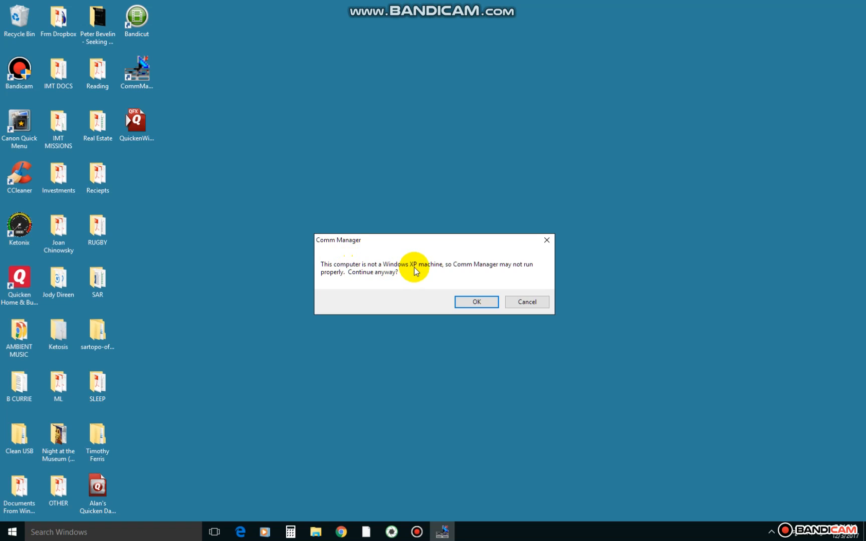
{"action": "left_click", "coordinate": [473, 302]}
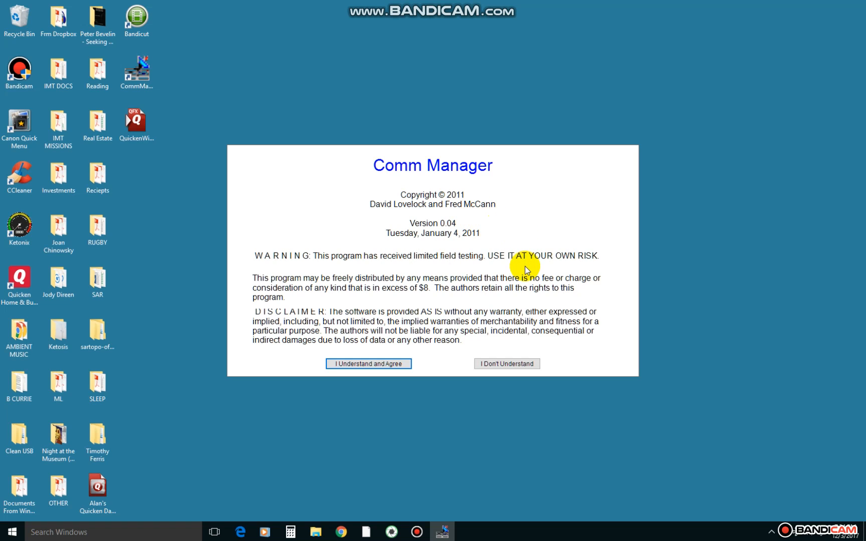
{"action": "left_click", "coordinate": [400, 366]}
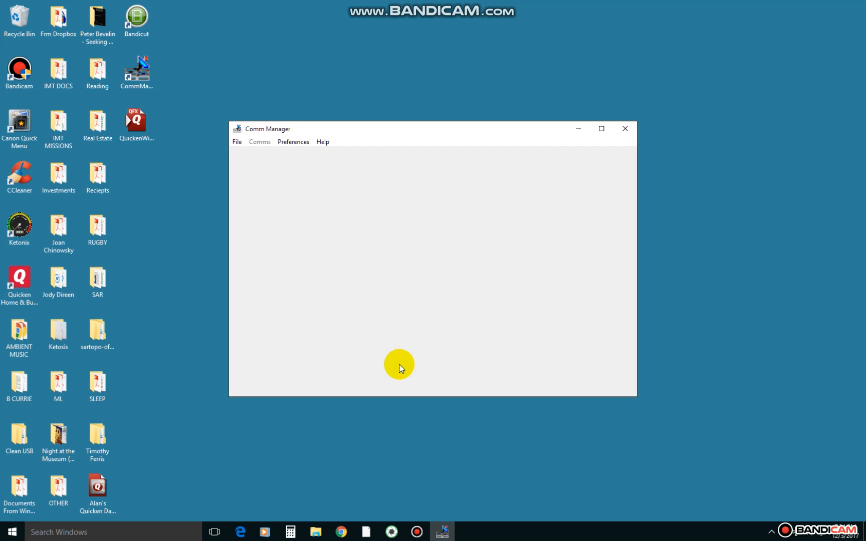
{"action": "left_click", "coordinate": [601, 129]}
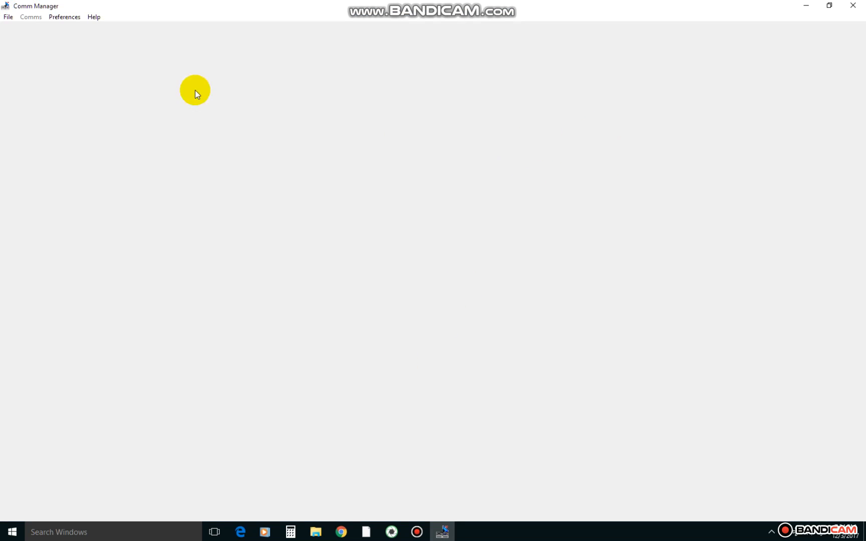
Step: Create a new comm collection with the folder name 120317, stored in the My Documents folder
{"action": "left_click", "coordinate": [9, 17]}
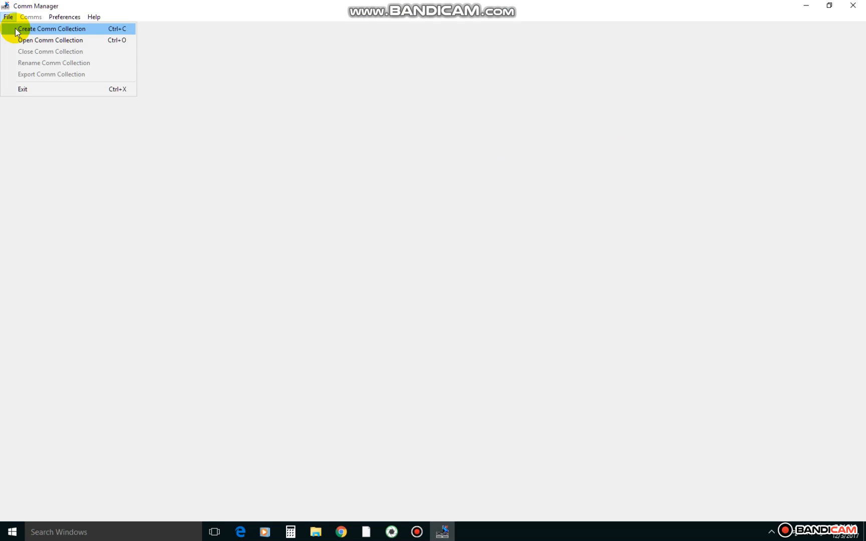
{"action": "left_click", "coordinate": [15, 29]}
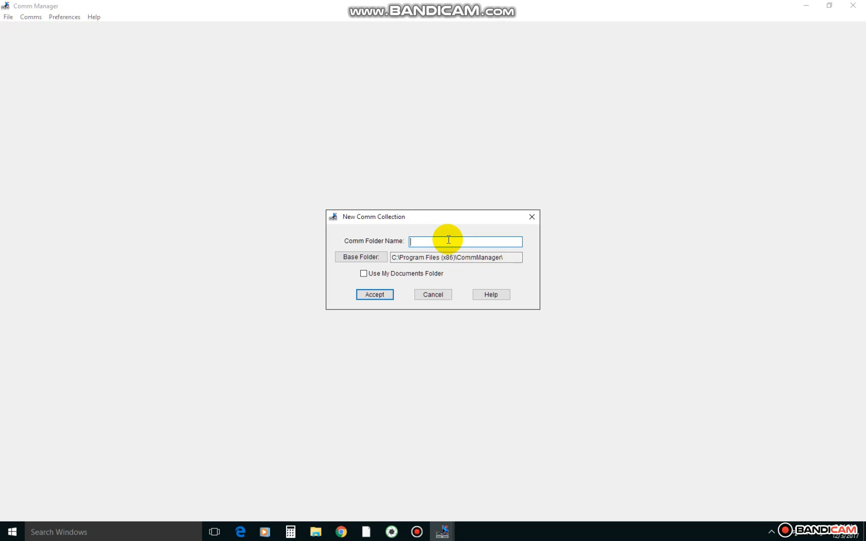
{"action": "type", "text": "120317"}
{"action": "left_click", "coordinate": [363, 274]}
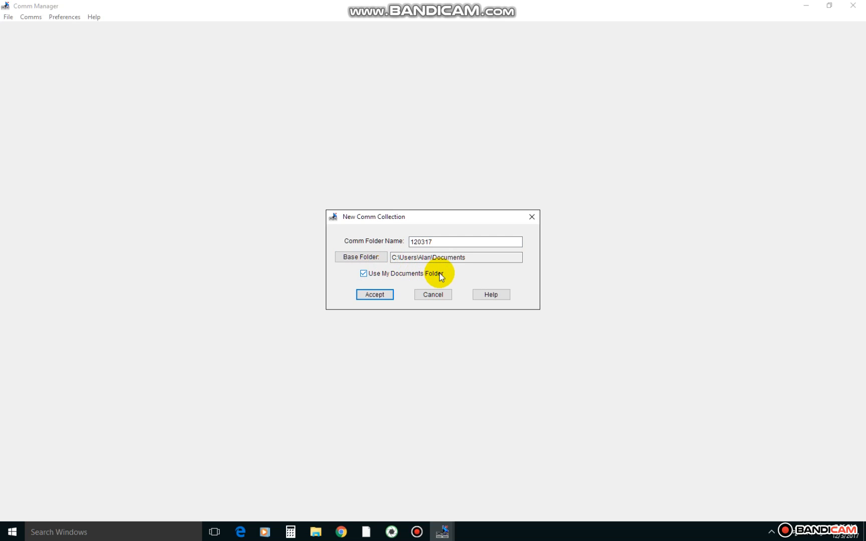
{"action": "left_click", "coordinate": [378, 294]}
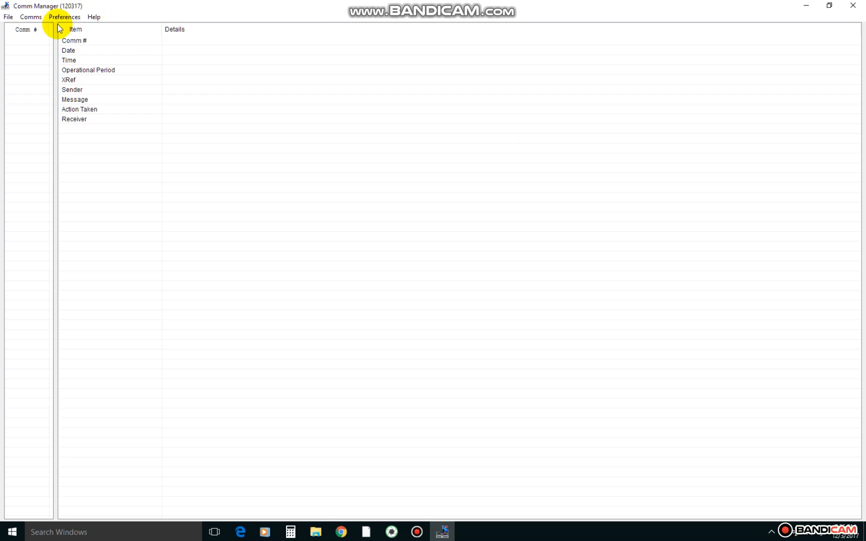
Step: Add comm number 1 to the collection and set its XRef to WC17 1234
{"action": "left_click", "coordinate": [28, 21]}
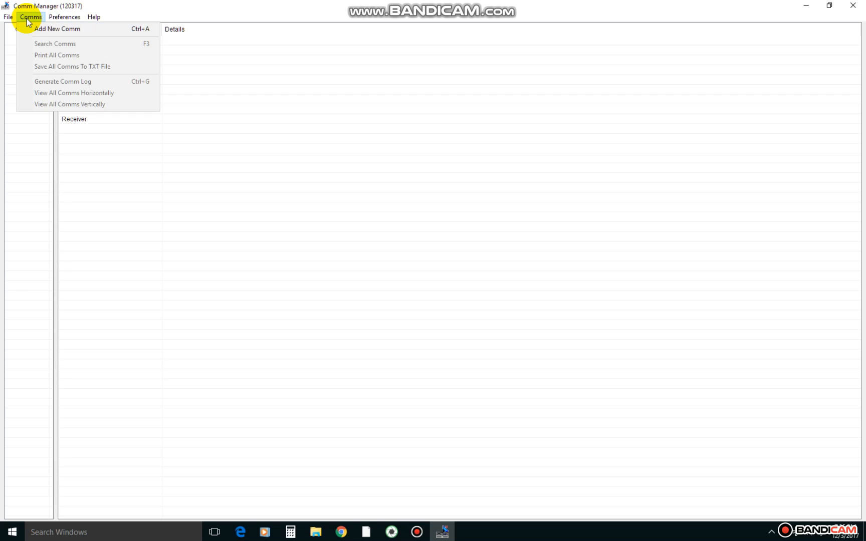
{"action": "left_click", "coordinate": [56, 29]}
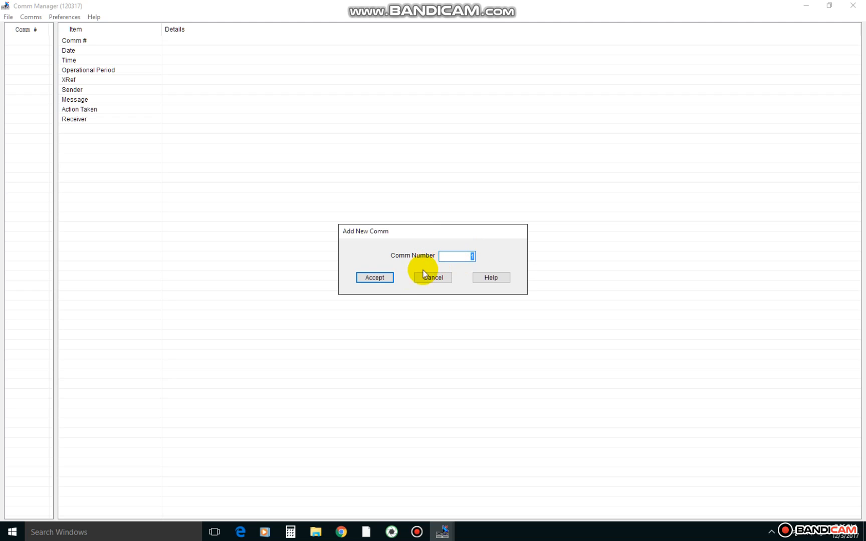
{"action": "left_click", "coordinate": [375, 278]}
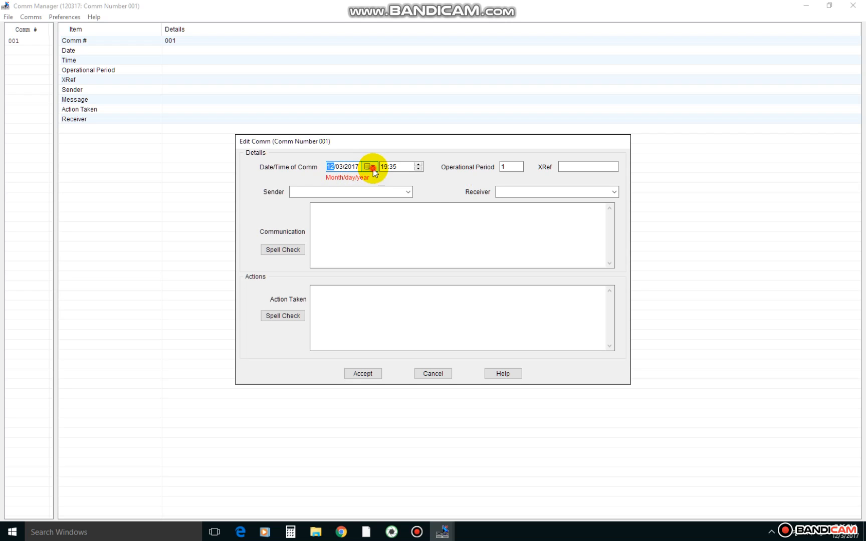
{"action": "left_click", "coordinate": [374, 170]}
{"action": "left_click", "coordinate": [373, 170]}
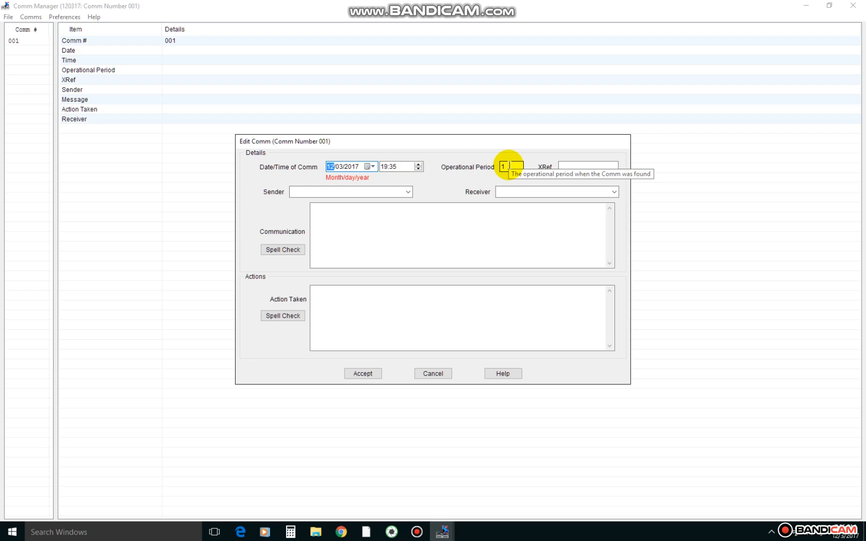
{"action": "left_click", "coordinate": [575, 166]}
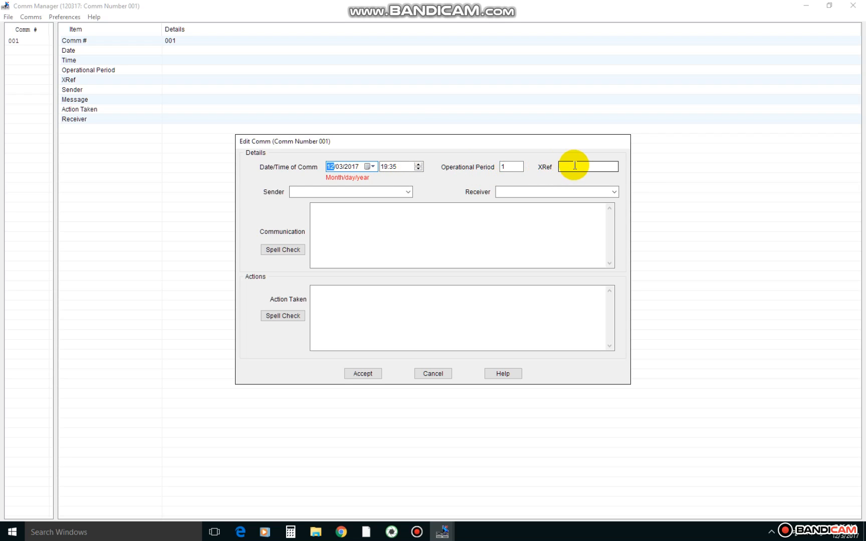
{"action": "left_click", "coordinate": [576, 166]}
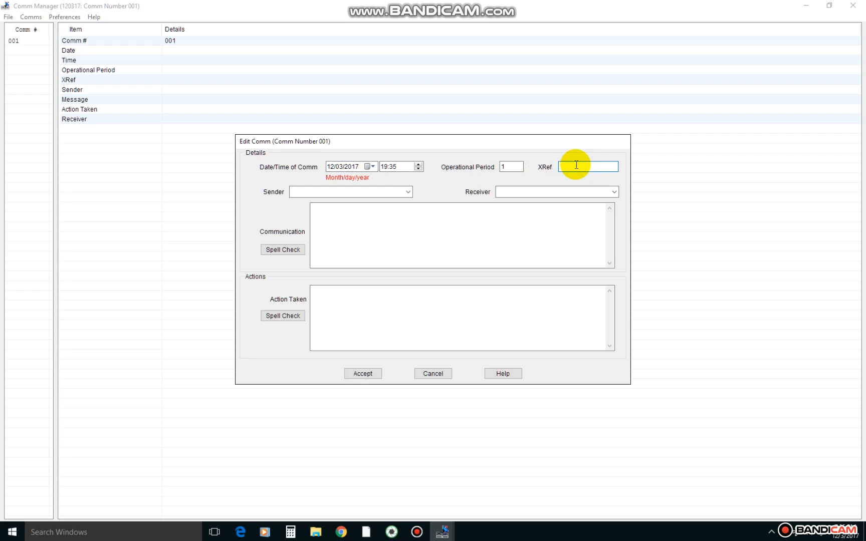
{"action": "type", "text": "WC17"}
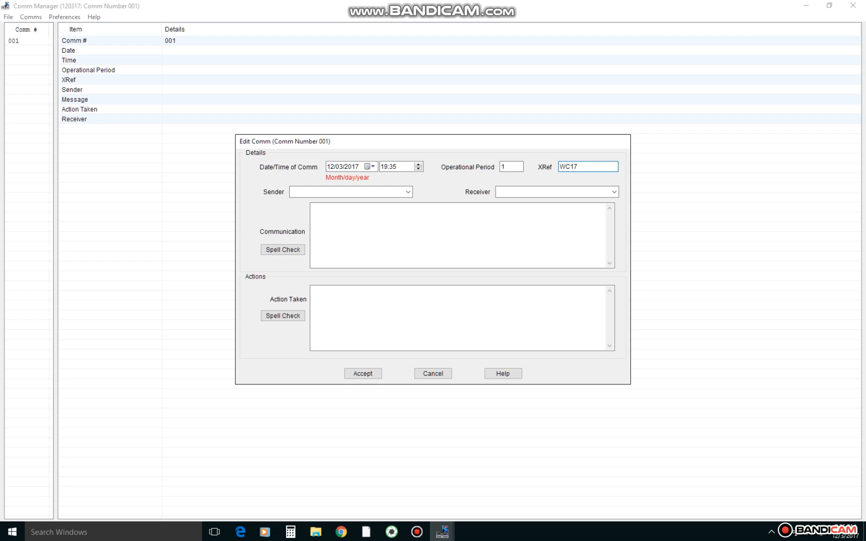
{"action": "type", "text": "1234"}
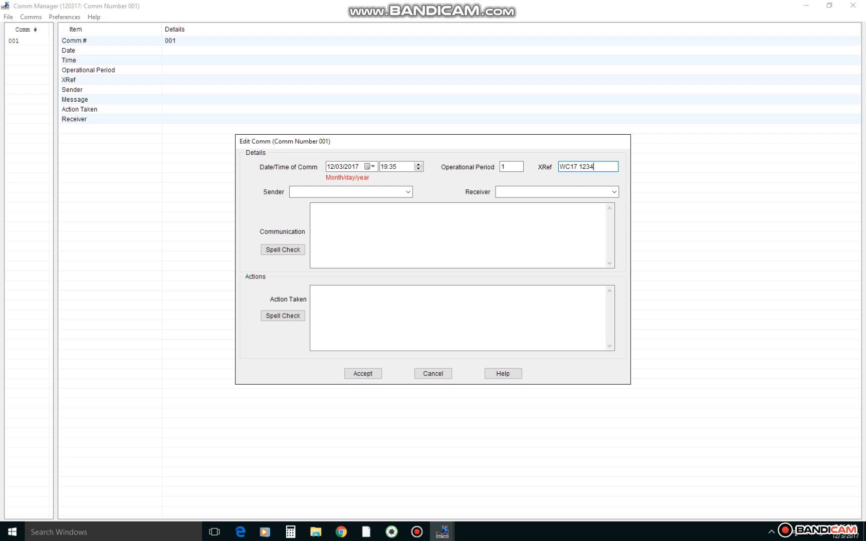
Step: Set the sender of comm 001 to SAR COMMAND and the receiver to TEAM 1
{"action": "left_click", "coordinate": [389, 193]}
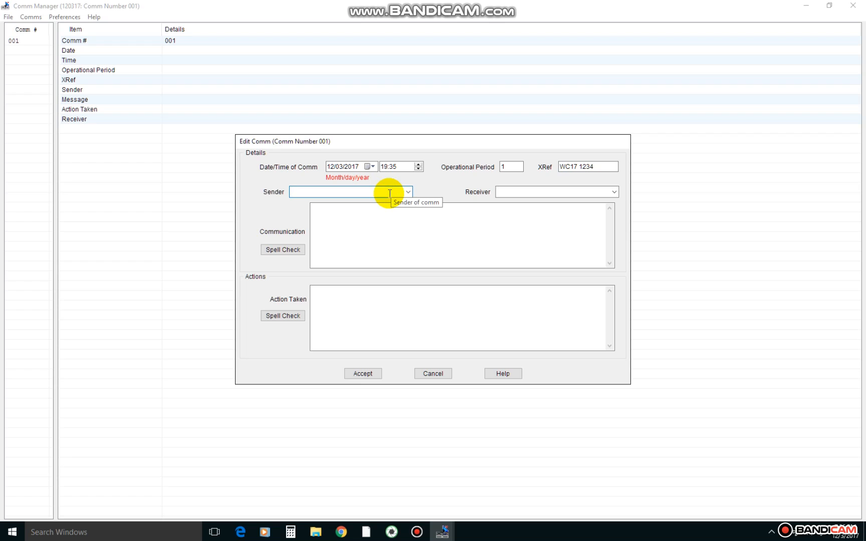
{"action": "type", "text": "SAR COMMAND"}
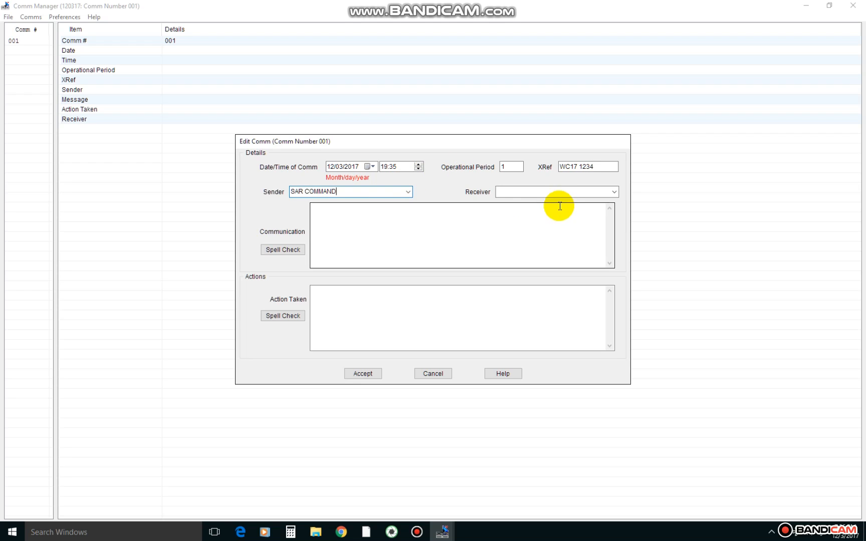
{"action": "left_click", "coordinate": [554, 192]}
{"action": "type", "text": "TEAM 1"}
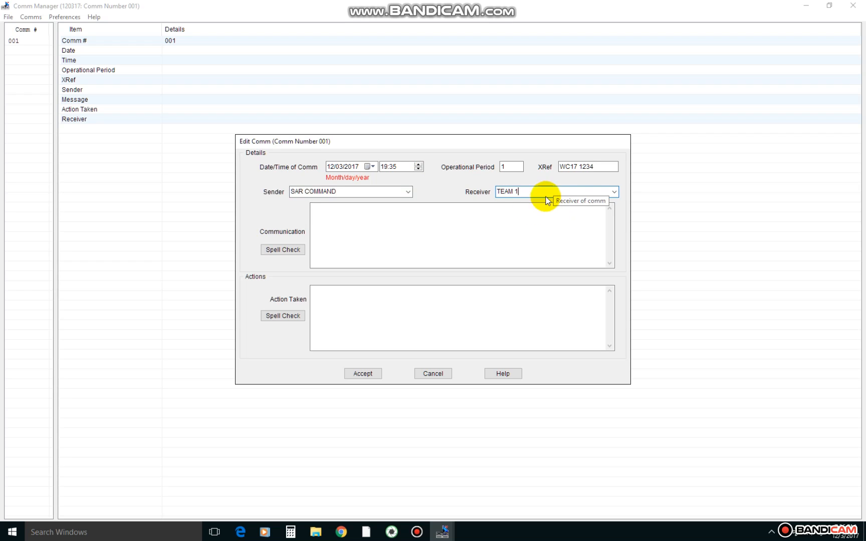
Step: Enter PLEASE CHECK IN as the communication and ALL GOOD as the action taken, and save comm 001
{"action": "left_click", "coordinate": [482, 220]}
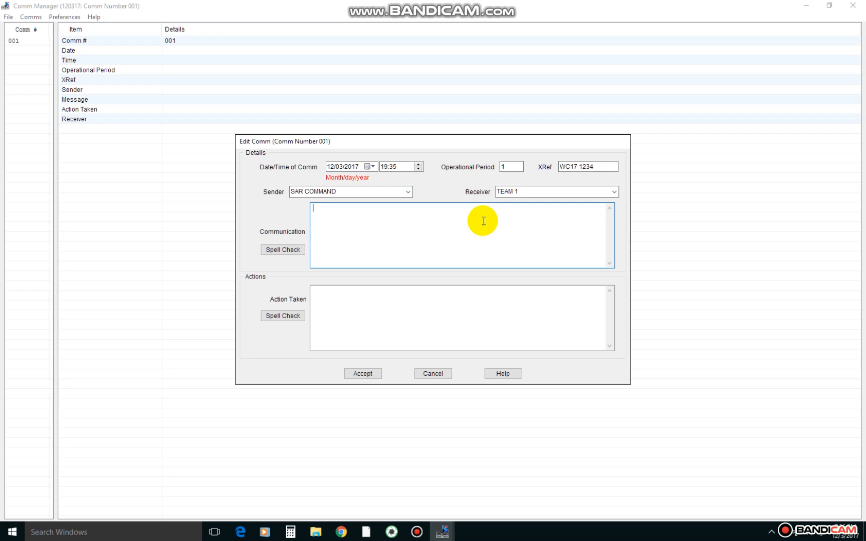
{"action": "type", "text": "PLEASE CHECK ON"}
{"action": "key", "text": "BackSpace"}
{"action": "key", "text": "BackSpace"}
{"action": "type", "text": "IN"}
{"action": "left_click", "coordinate": [367, 307]}
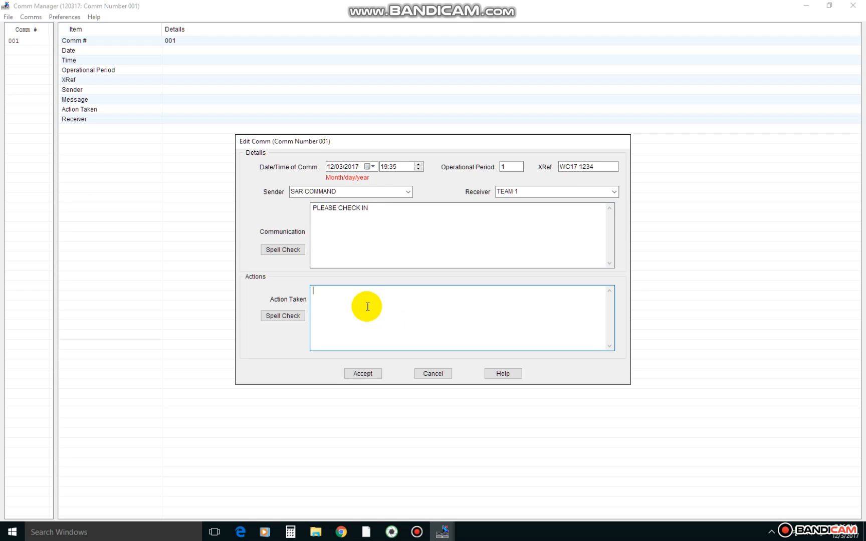
{"action": "type", "text": "ALL GOOD"}
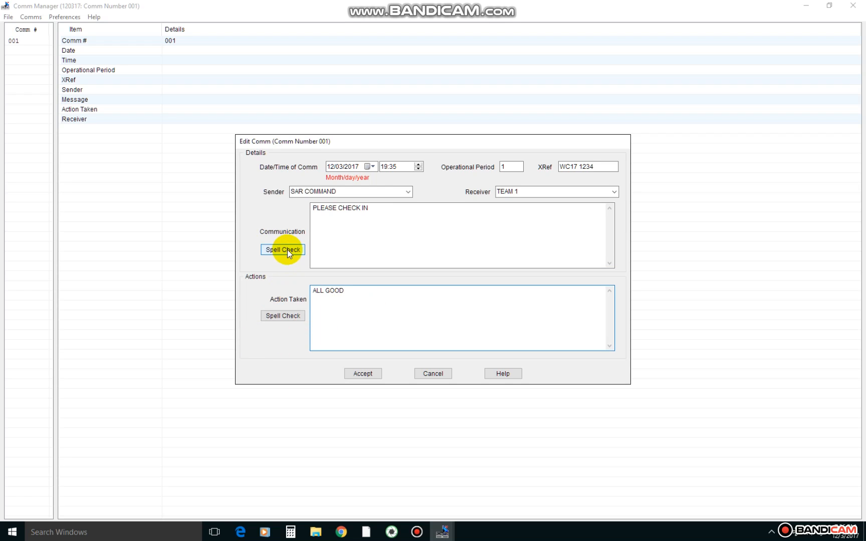
{"action": "left_click", "coordinate": [365, 374]}
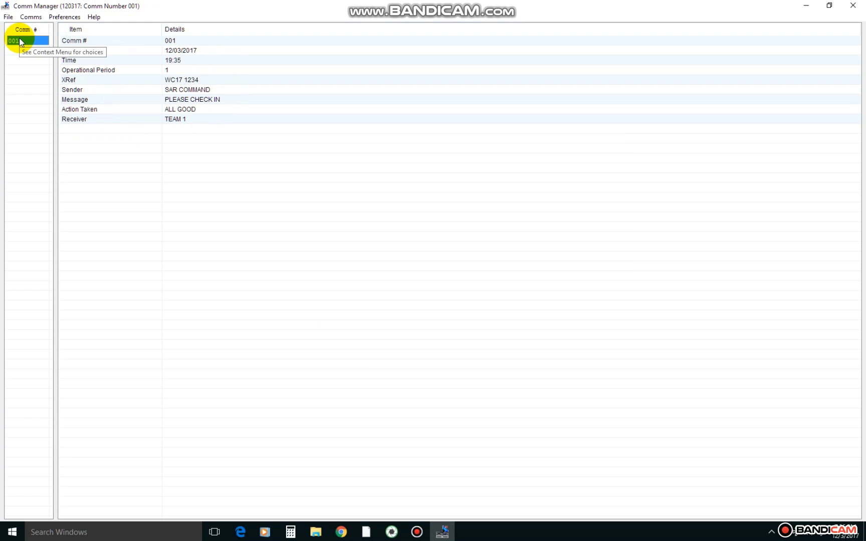
Step: Add comm number 2 and choose the stored entry SAR COMMAND as its sender
{"action": "left_click", "coordinate": [29, 17]}
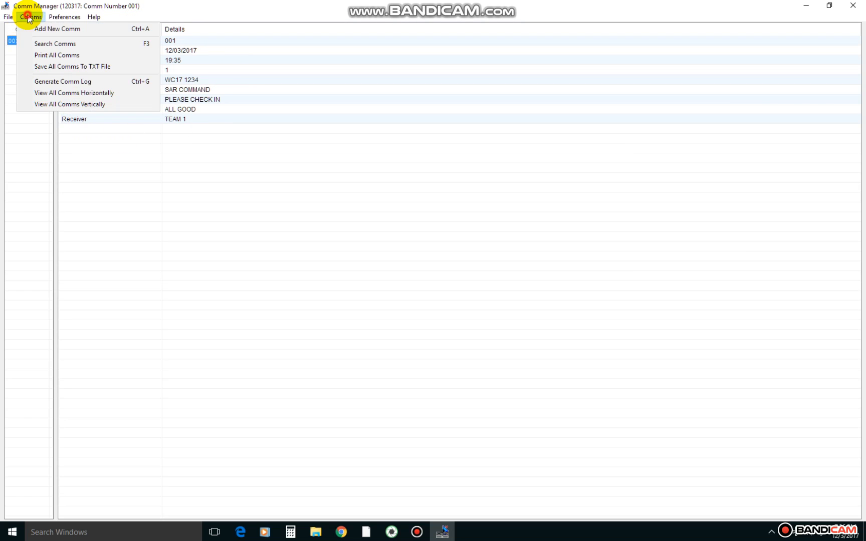
{"action": "left_click", "coordinate": [41, 30]}
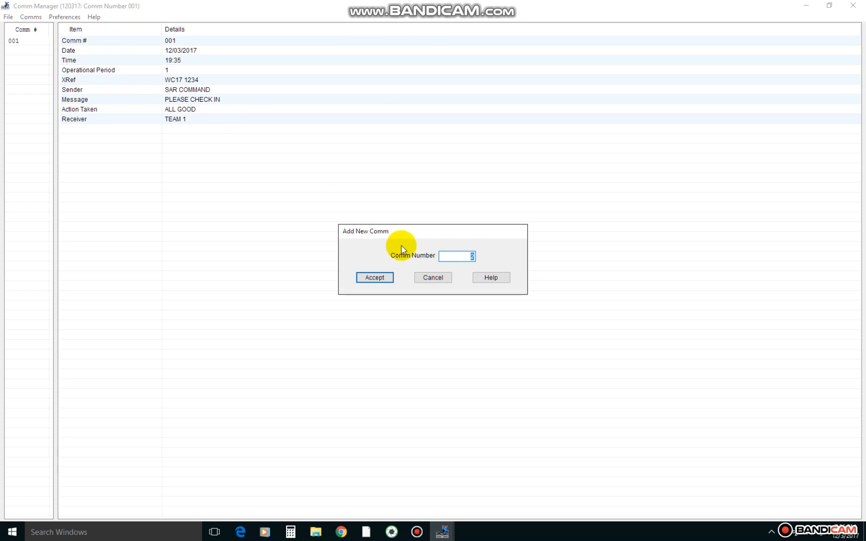
{"action": "left_click", "coordinate": [376, 278]}
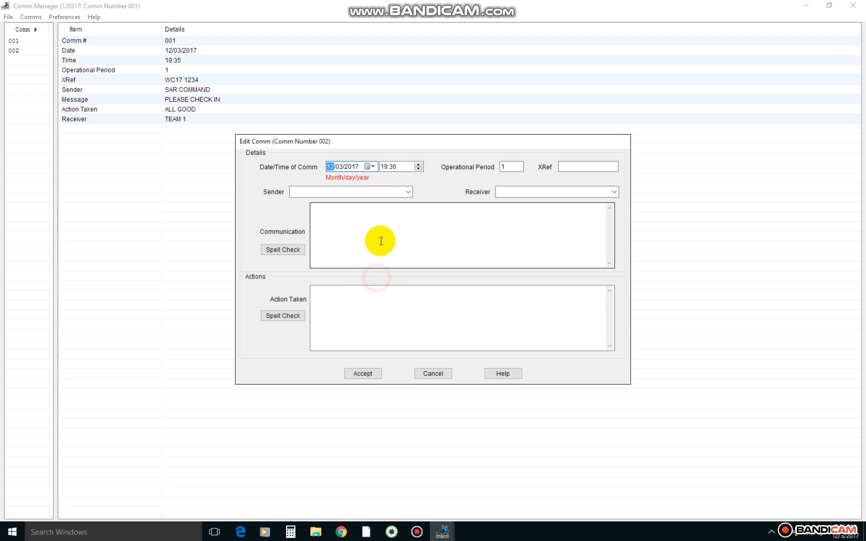
{"action": "left_click", "coordinate": [365, 192]}
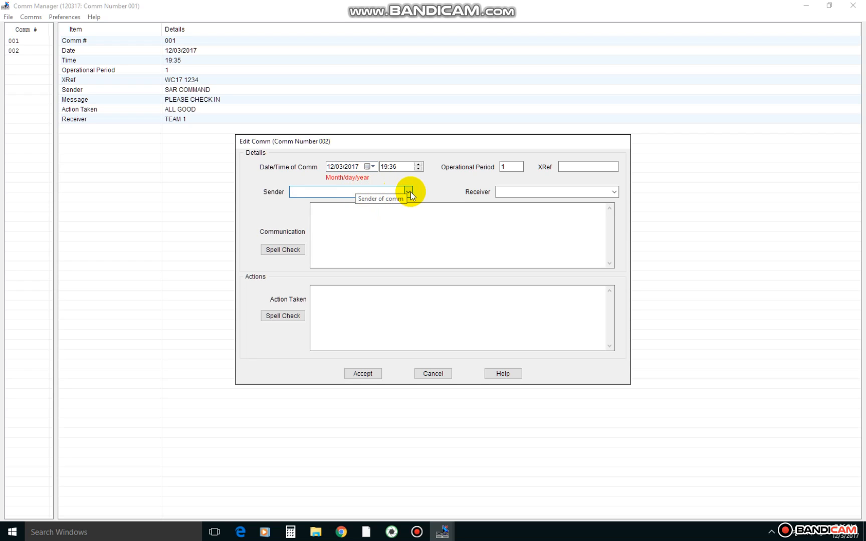
{"action": "left_click", "coordinate": [409, 192]}
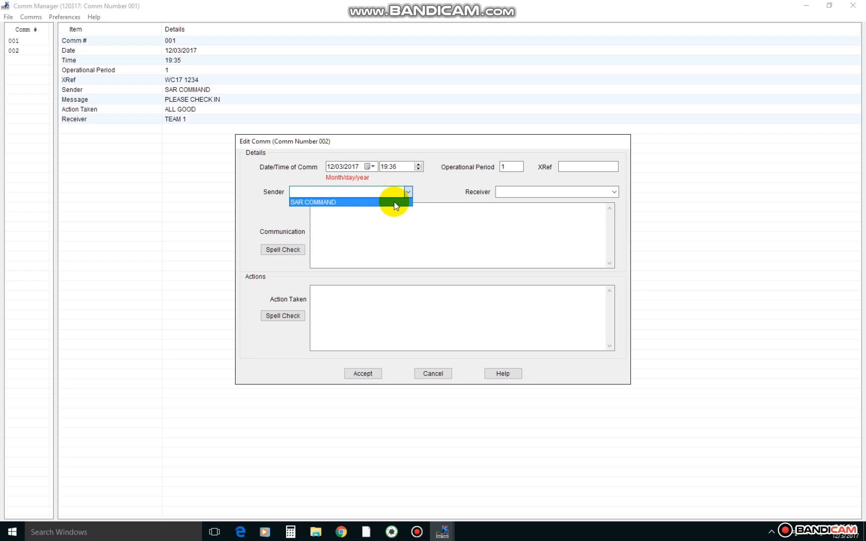
{"action": "left_click", "coordinate": [394, 202]}
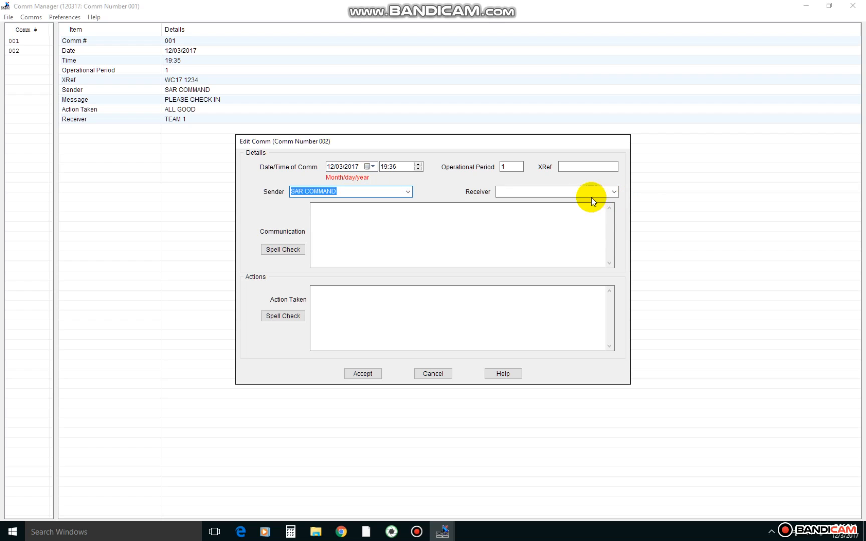
Step: Enter STAGING MANAGER as a new receiver for comm 002 instead of using a stored one
{"action": "left_click", "coordinate": [612, 193]}
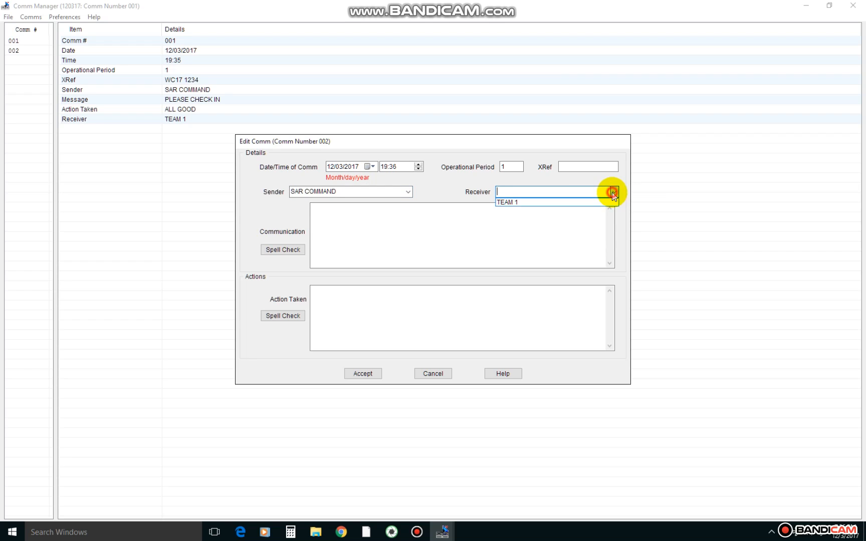
{"action": "left_click", "coordinate": [534, 191]}
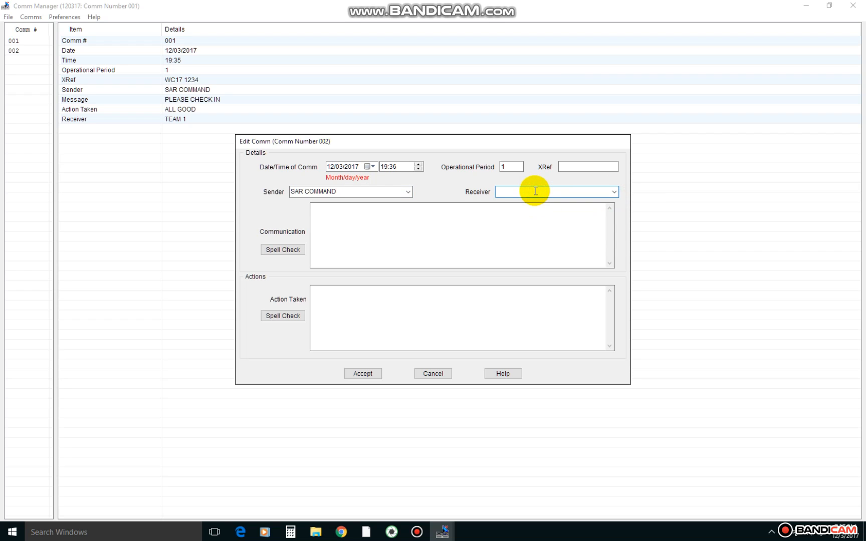
{"action": "type", "text": "STAGING"}
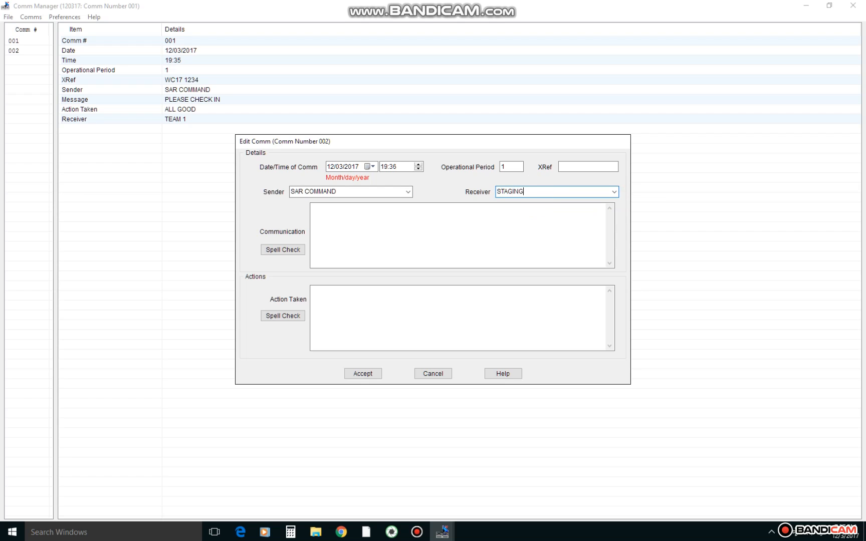
{"action": "type", "text": " MAGR"}
{"action": "key", "text": "BackSpace"}
{"action": "key", "text": "BackSpace"}
{"action": "key", "text": "BackSpace"}
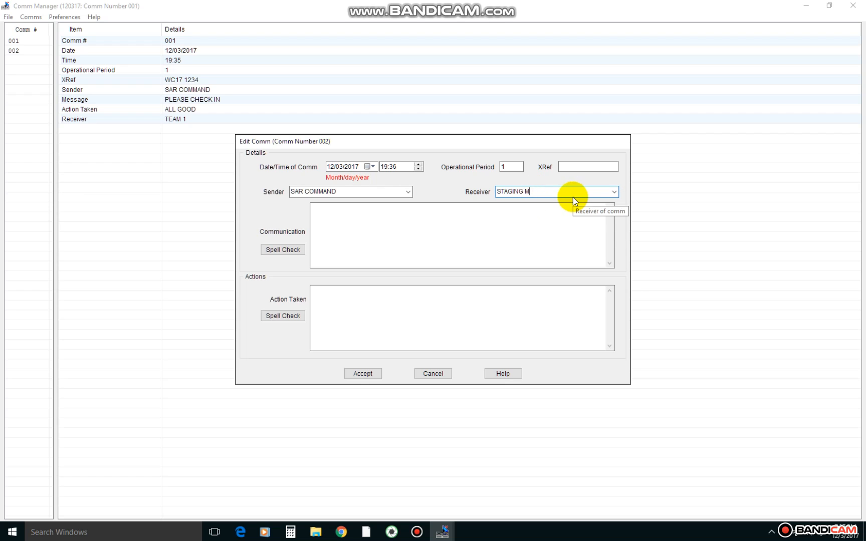
{"action": "type", "text": "ANAGER"}
Step: Enter DJGKEBROWEL as the communication and VBKVEOURV as the action taken, and save comm 002
{"action": "left_click", "coordinate": [519, 219]}
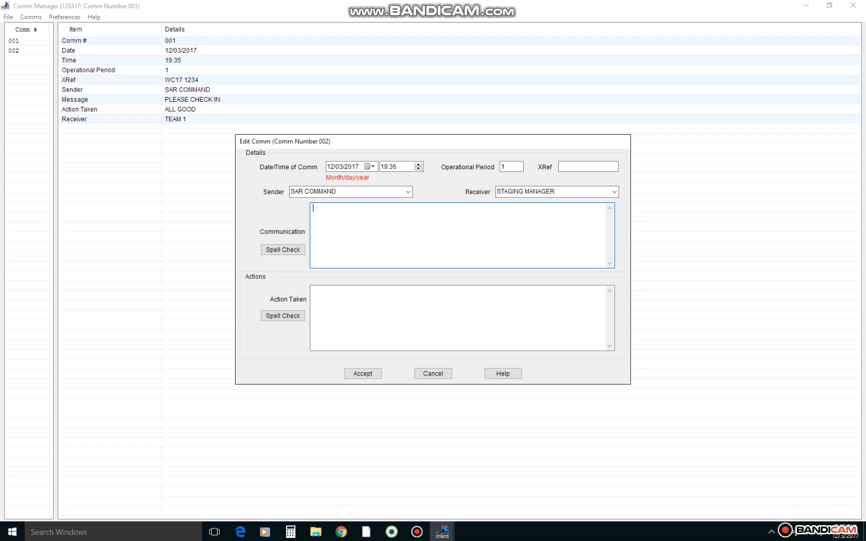
{"action": "type", "text": "DJGKEBROWEL"}
{"action": "left_click", "coordinate": [421, 295]}
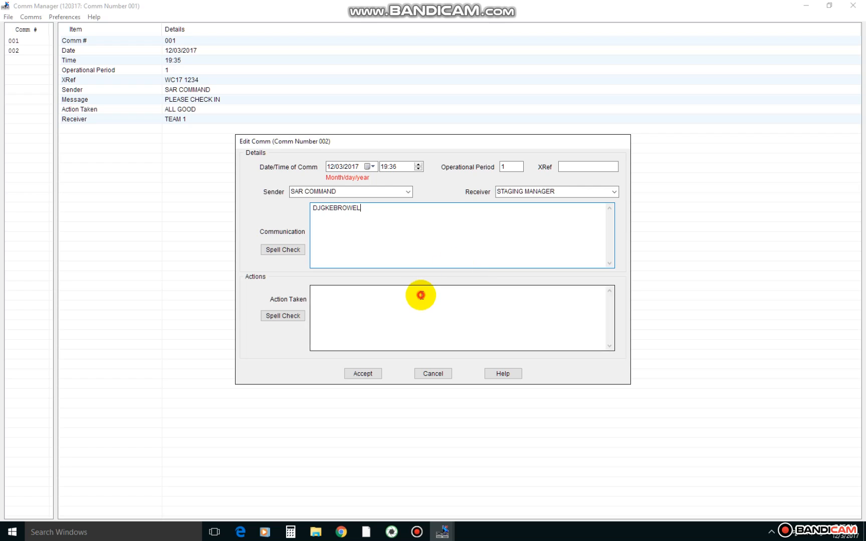
{"action": "type", "text": "VBKVEOURV"}
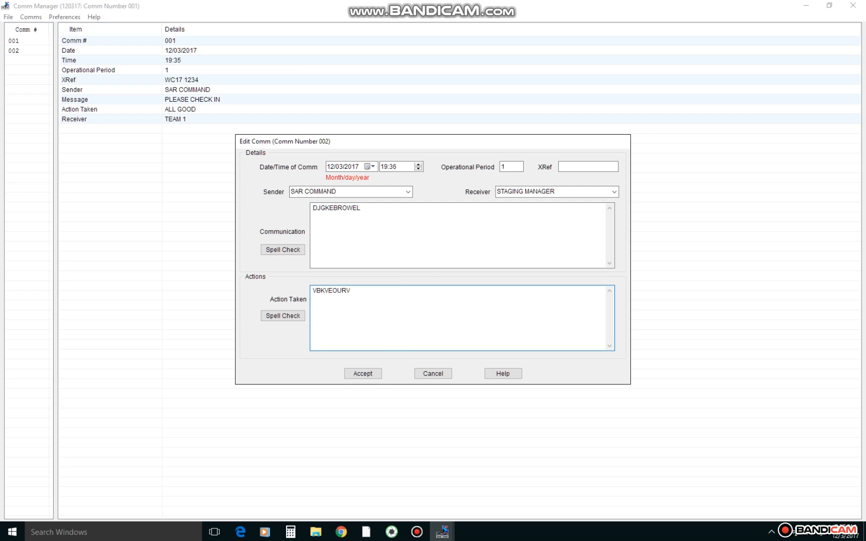
{"action": "left_click", "coordinate": [370, 375]}
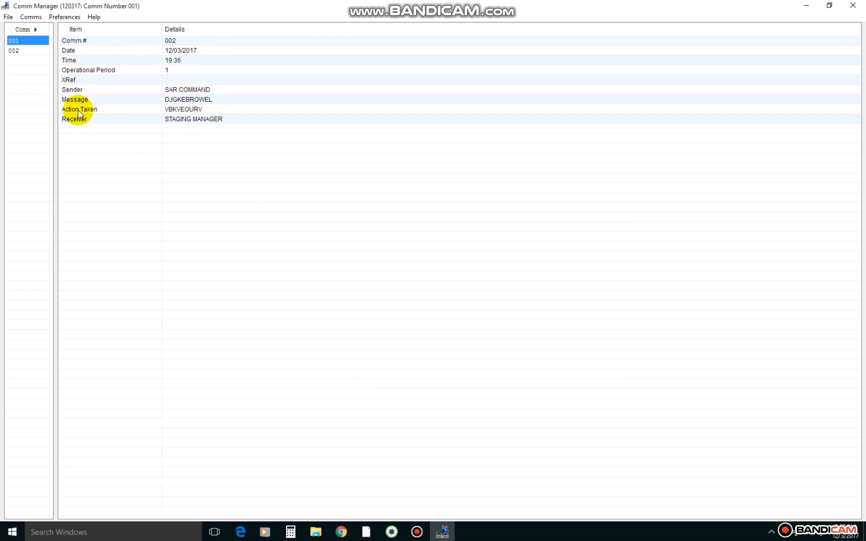
Step: Switch between comms 001 and 002 in the list to review the details of each
{"action": "left_click", "coordinate": [20, 51]}
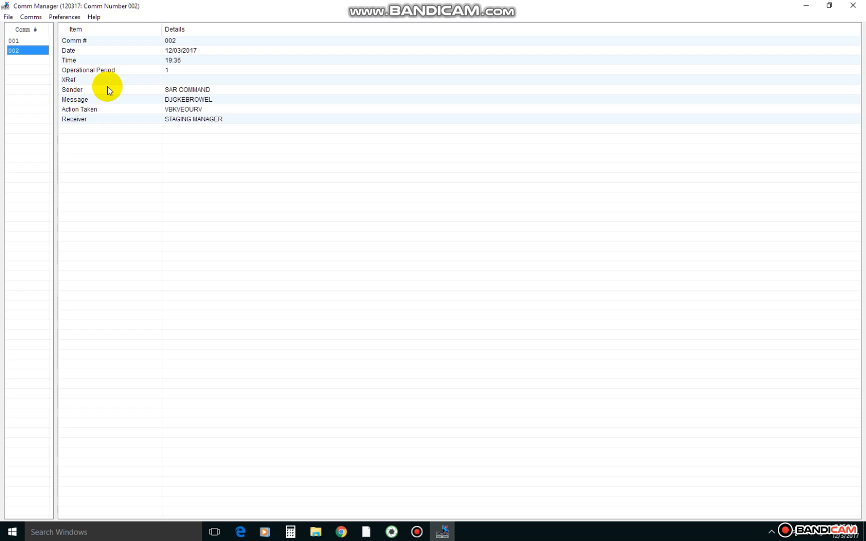
{"action": "left_click", "coordinate": [24, 41]}
{"action": "left_click", "coordinate": [26, 50]}
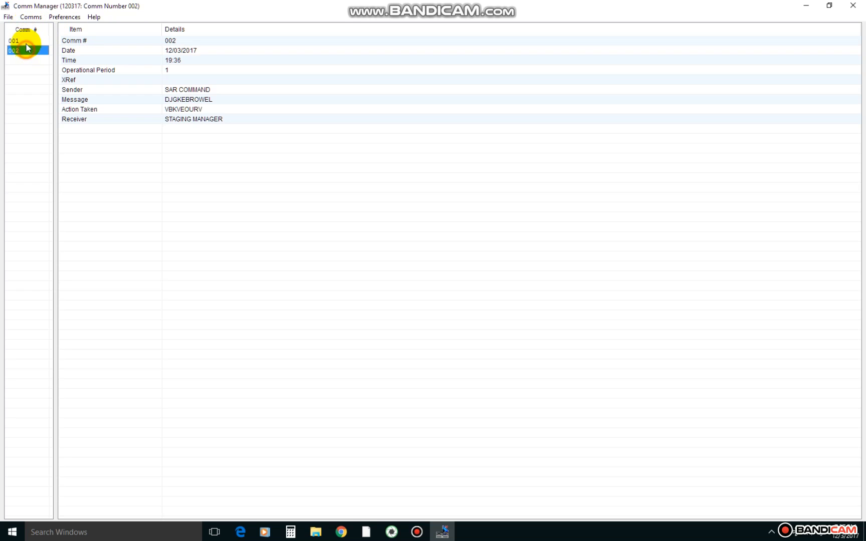
{"action": "left_click", "coordinate": [24, 42]}
Step: Generate the comm log, view it maximized with wider Message and Action columns, and close it
{"action": "left_click", "coordinate": [30, 17]}
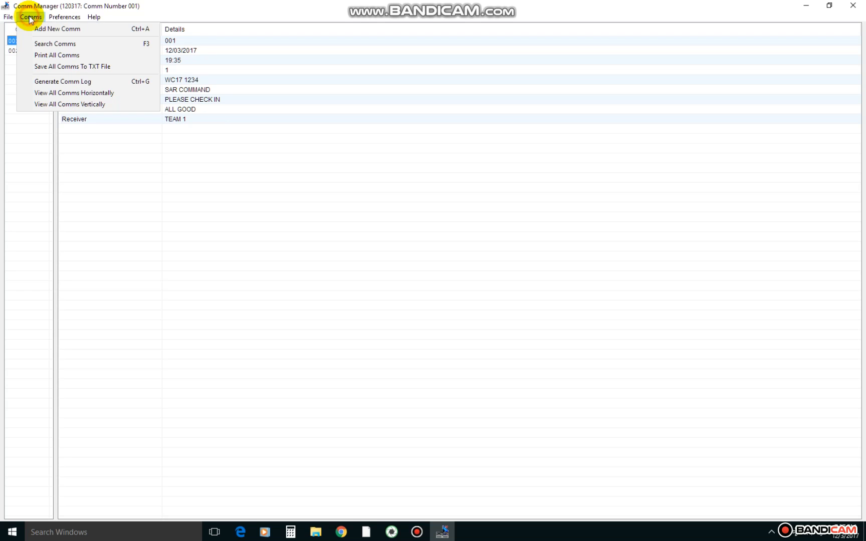
{"action": "left_click", "coordinate": [51, 84]}
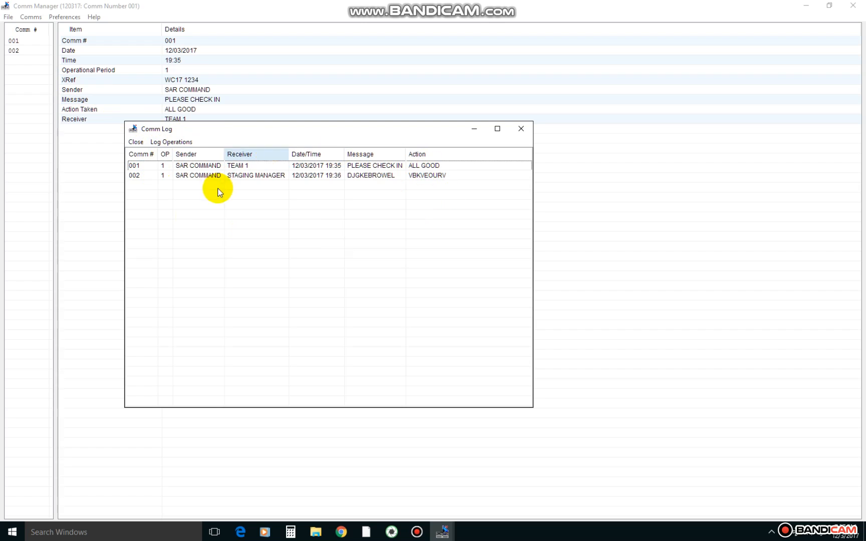
{"action": "left_click", "coordinate": [497, 130]}
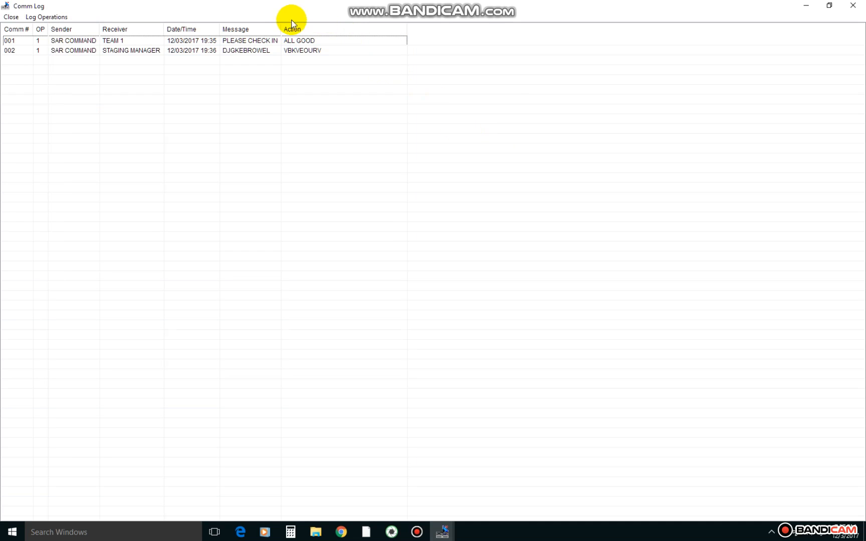
{"action": "left_click_drag", "start_coordinate": [281, 28], "coordinate": [389, 32]}
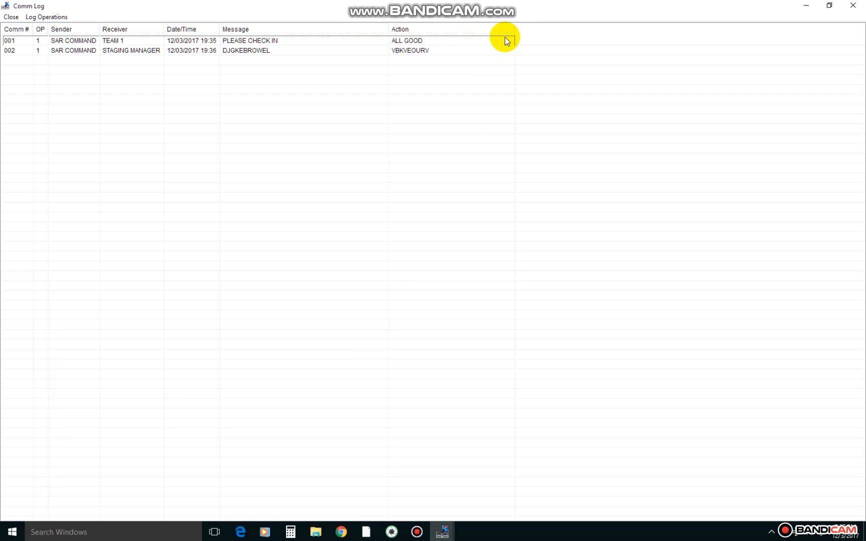
{"action": "left_click_drag", "start_coordinate": [516, 33], "coordinate": [614, 34]}
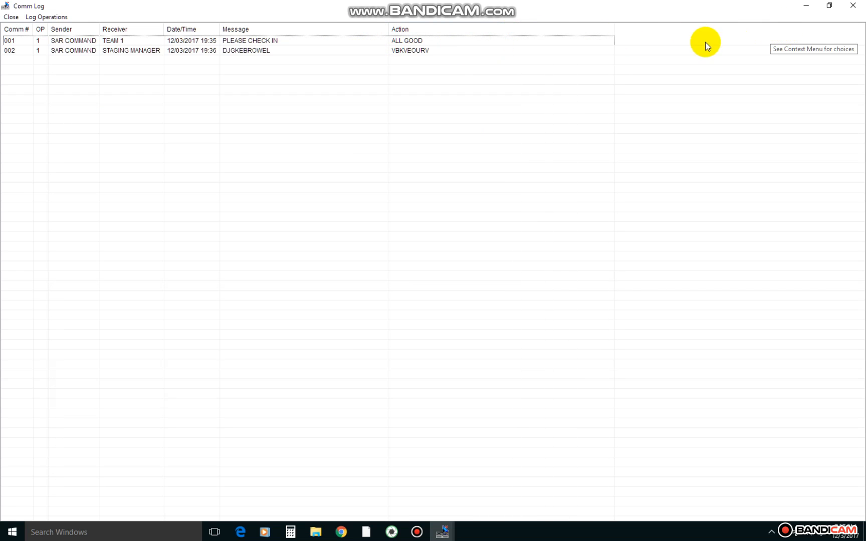
{"action": "left_click", "coordinate": [852, 5]}
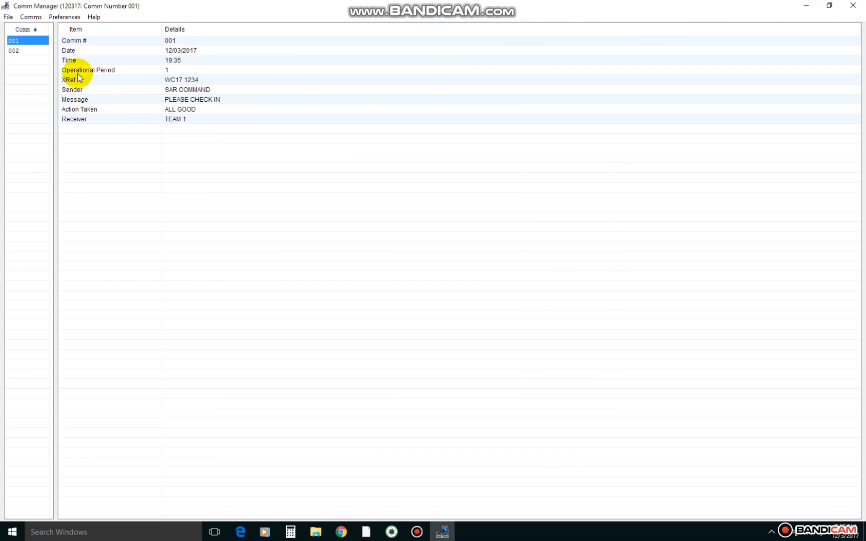